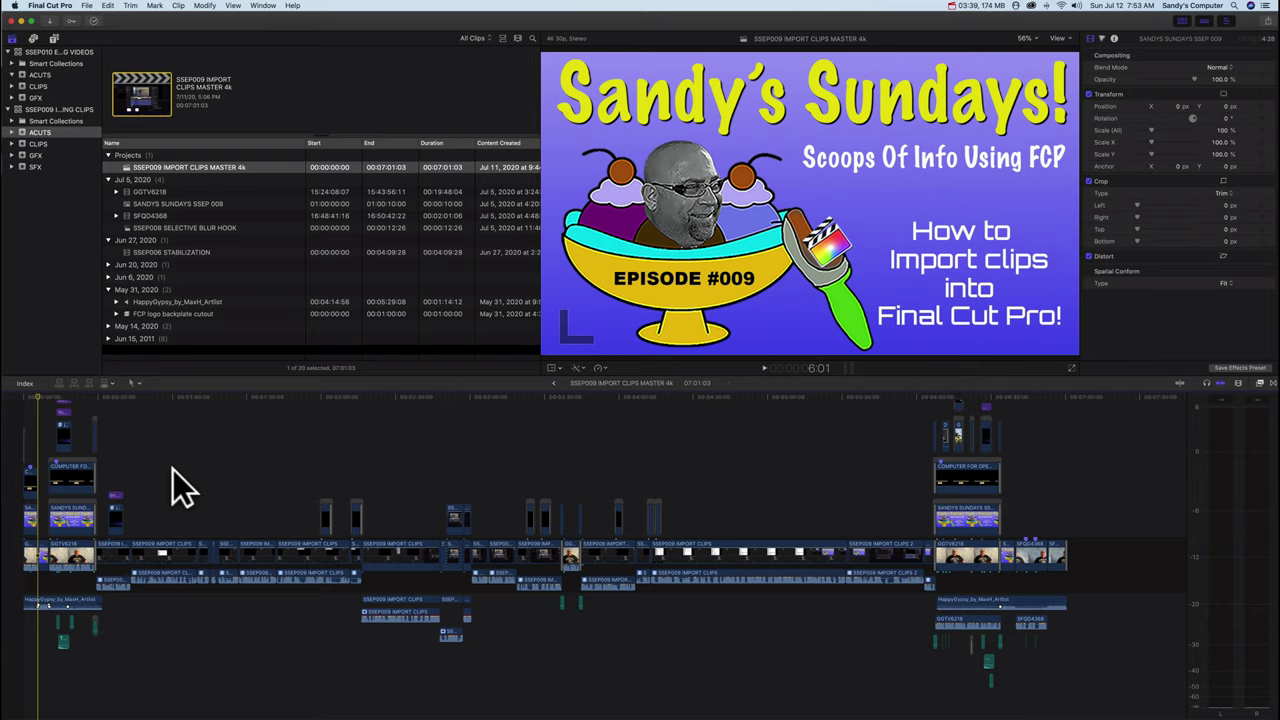
Step: Start a File > Share > Master File export with the Apple ProRes 422 video codec
click(88, 6)
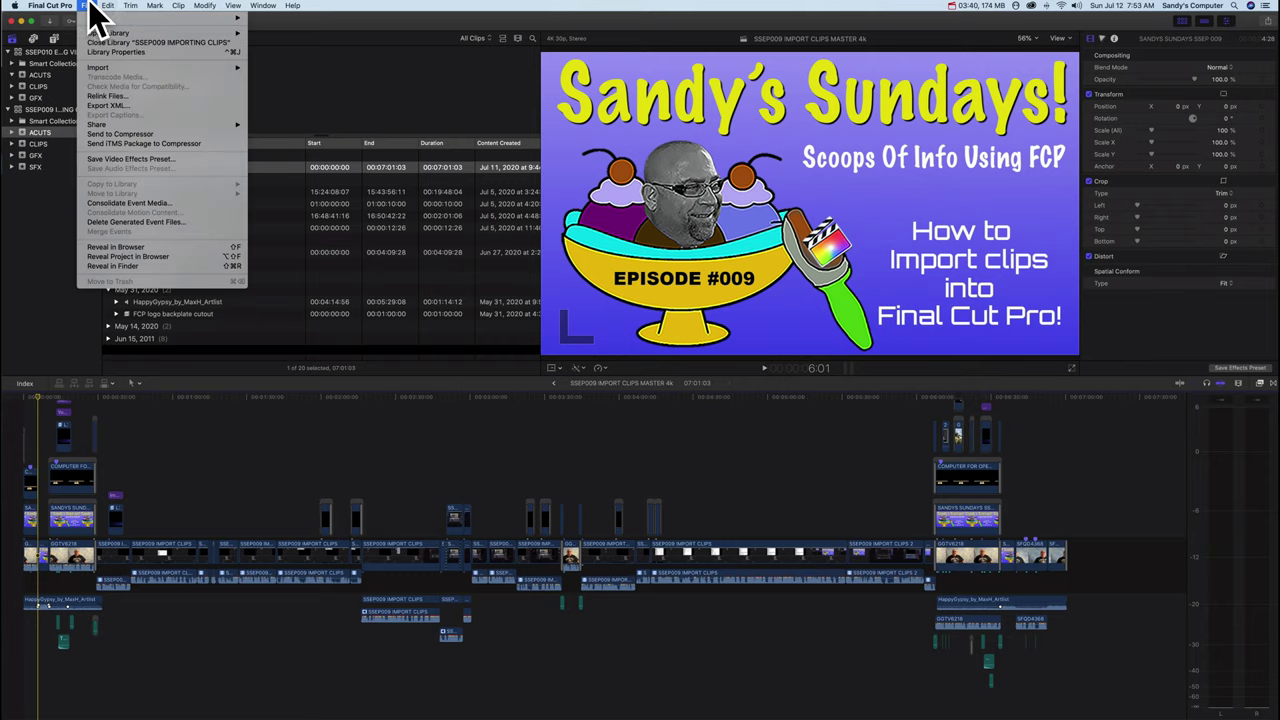
mouse_move(100, 129)
click(269, 133)
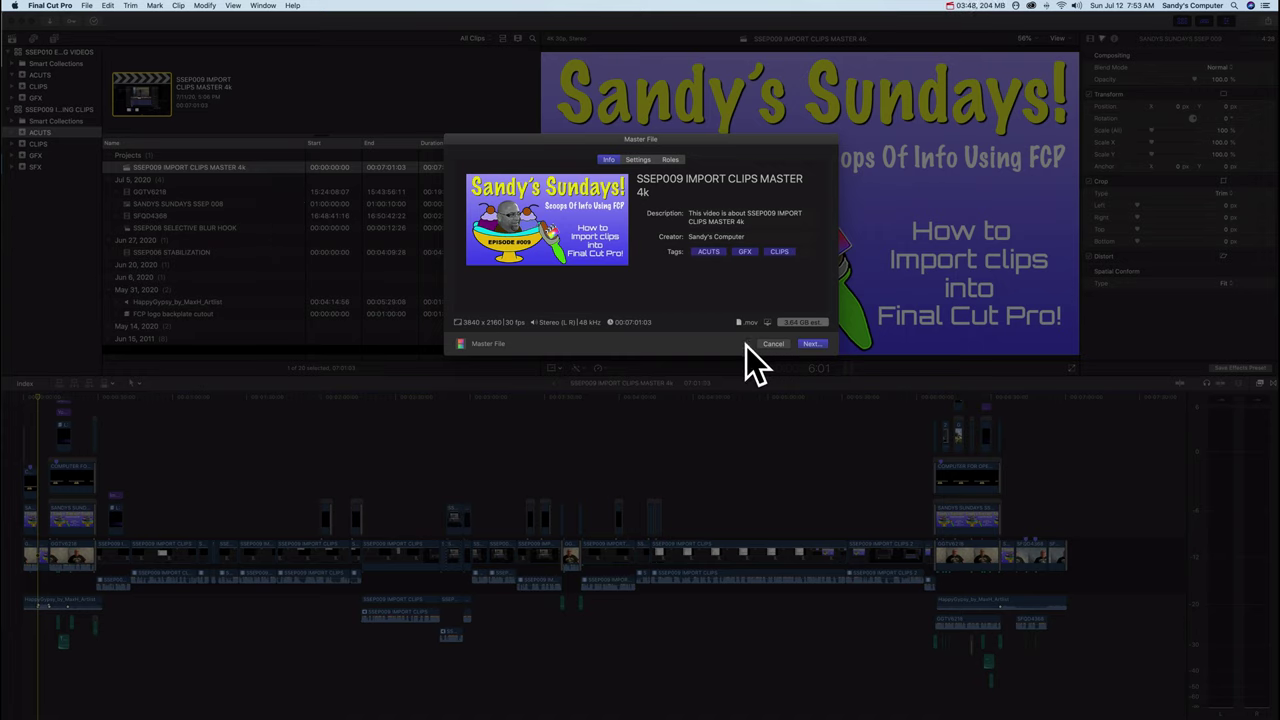
click(637, 160)
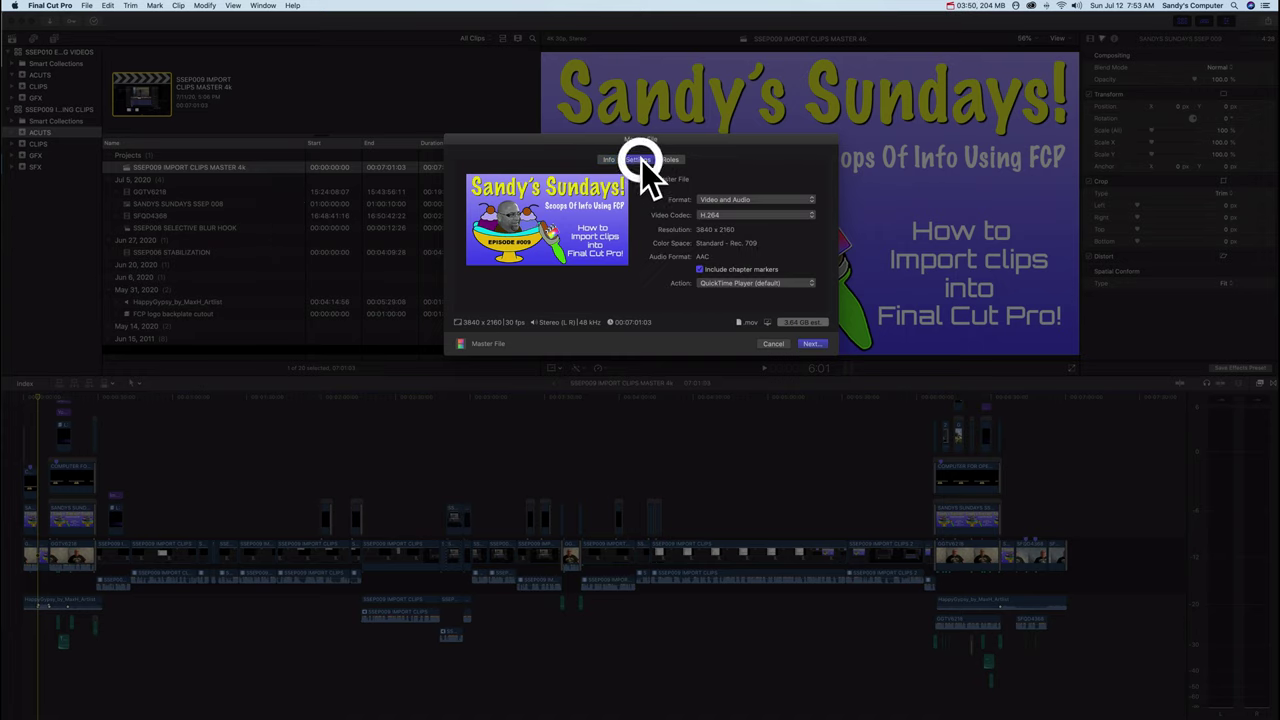
click(733, 214)
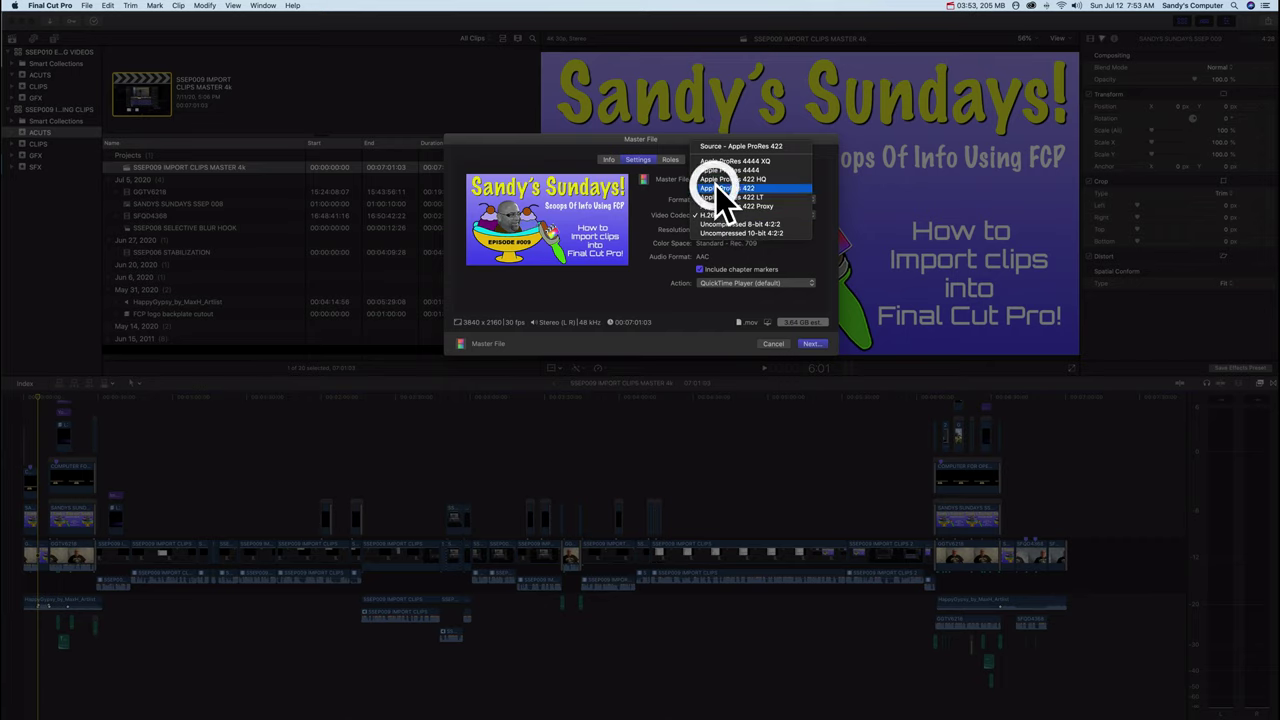
click(715, 187)
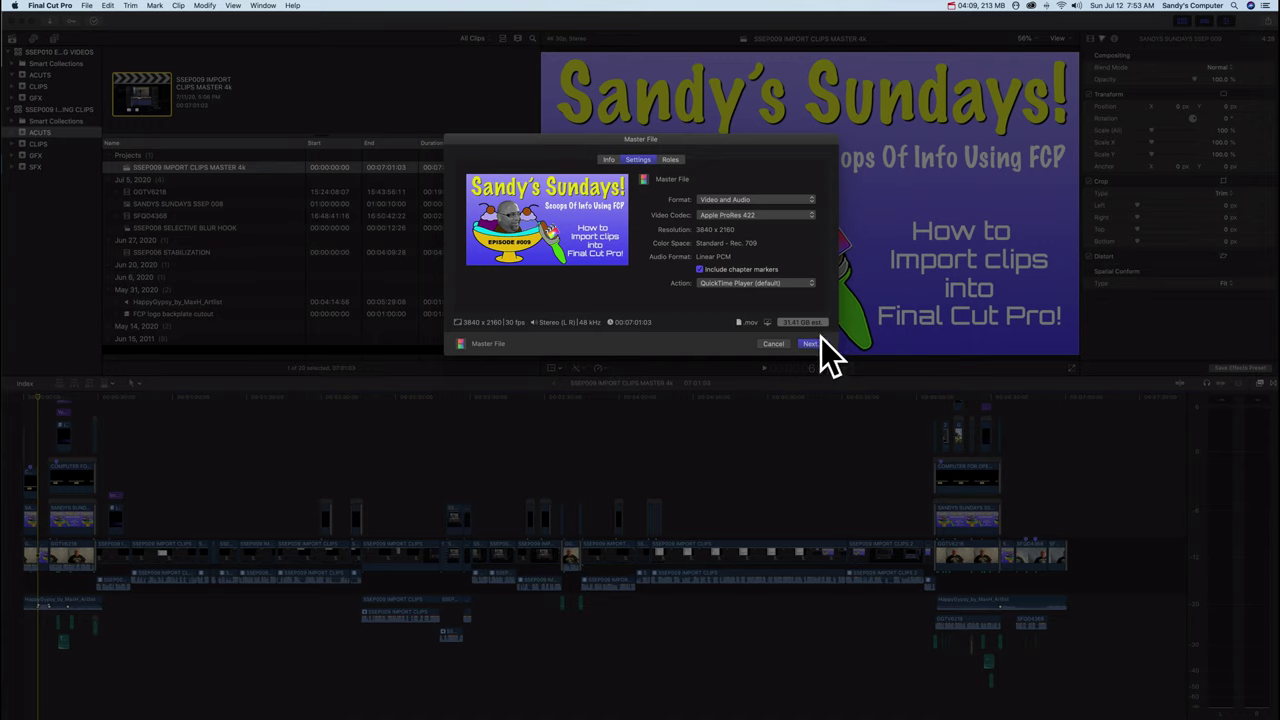
Step: Save the ProRes 422 master as 'SSEP009 IMPORT CLIPS MASTER 4k' in the SSEP010 folder
click(818, 342)
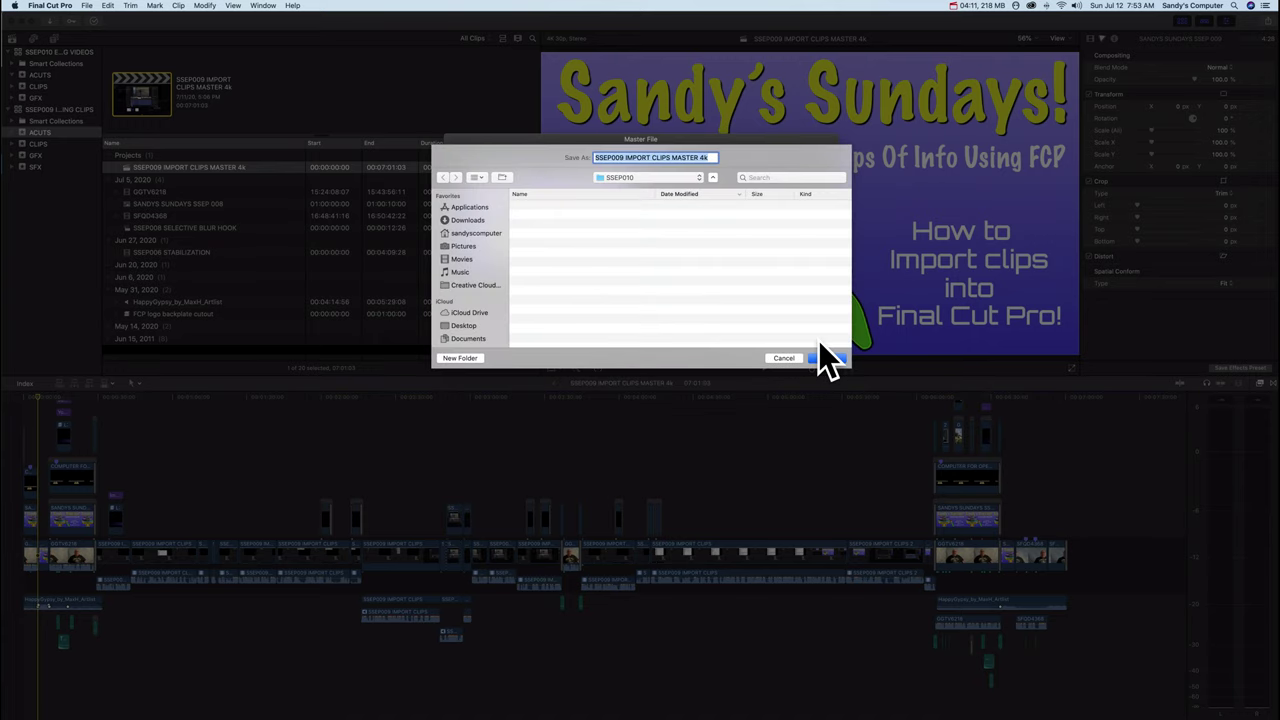
click(623, 178)
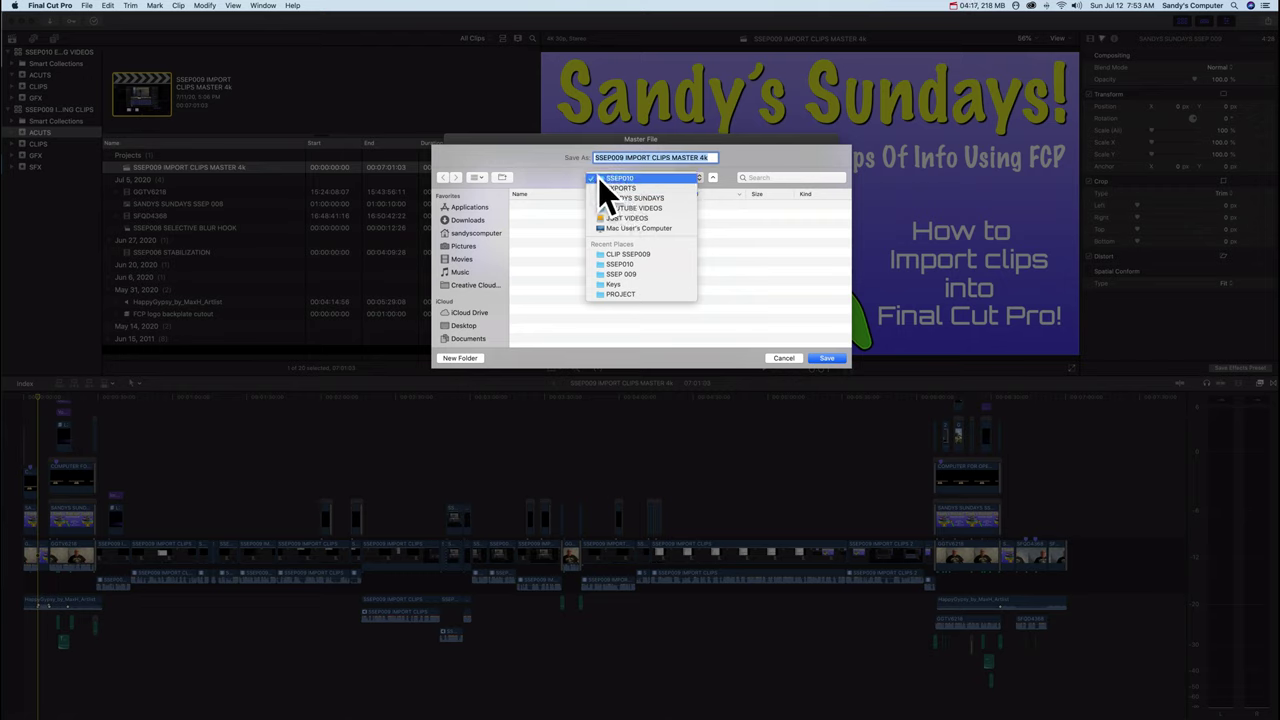
click(598, 177)
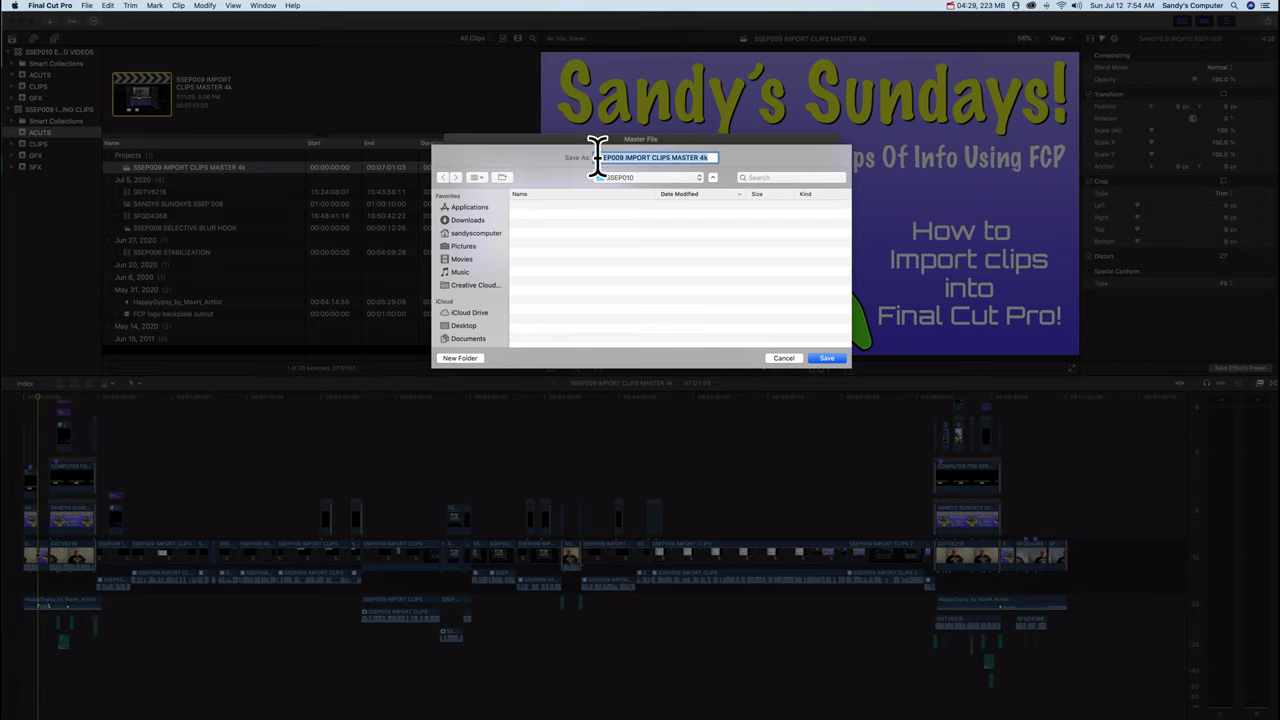
drag(597, 157, 710, 157)
click(827, 358)
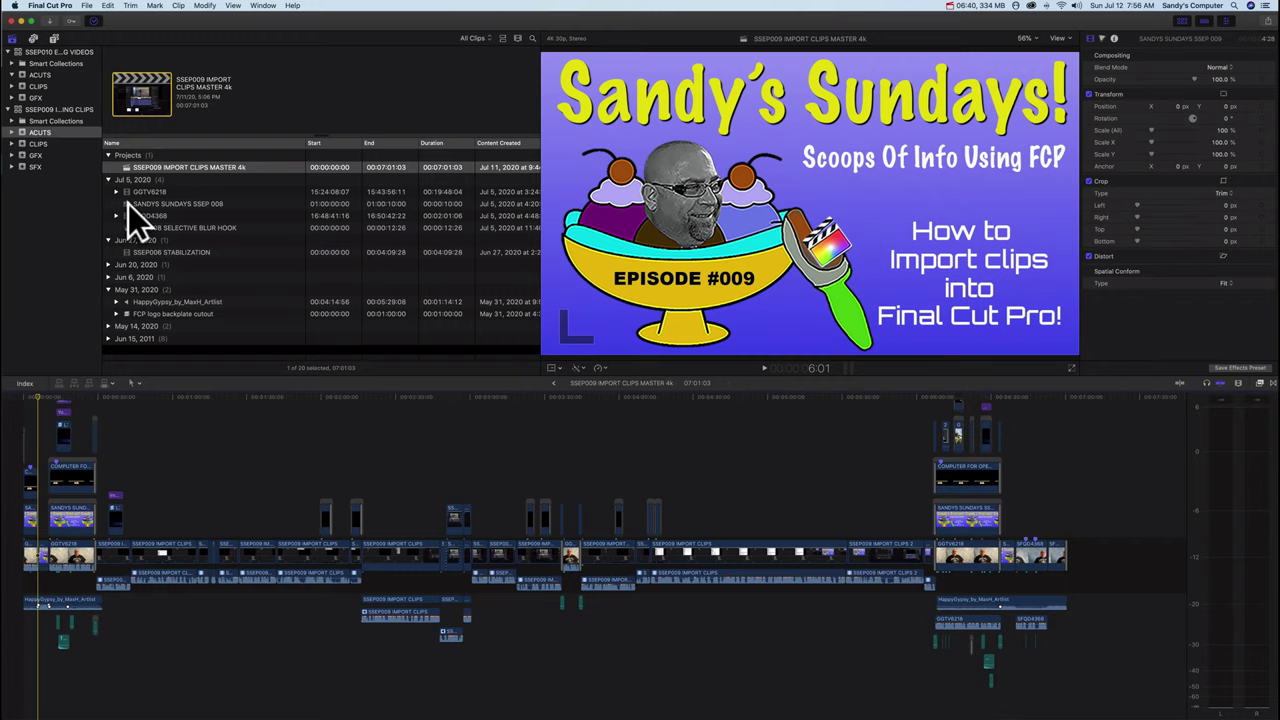
Step: Open a second Master File export with Command-E and set its video codec to H.264
key(super+e)
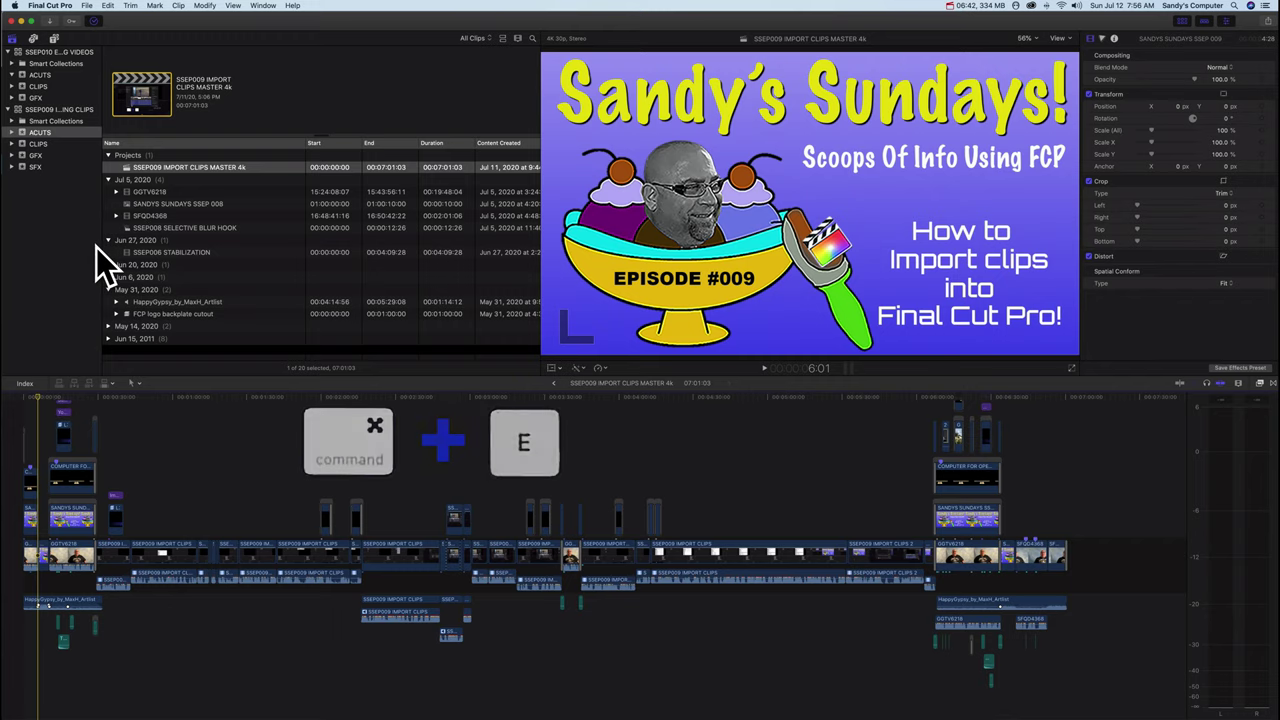
key(super+e)
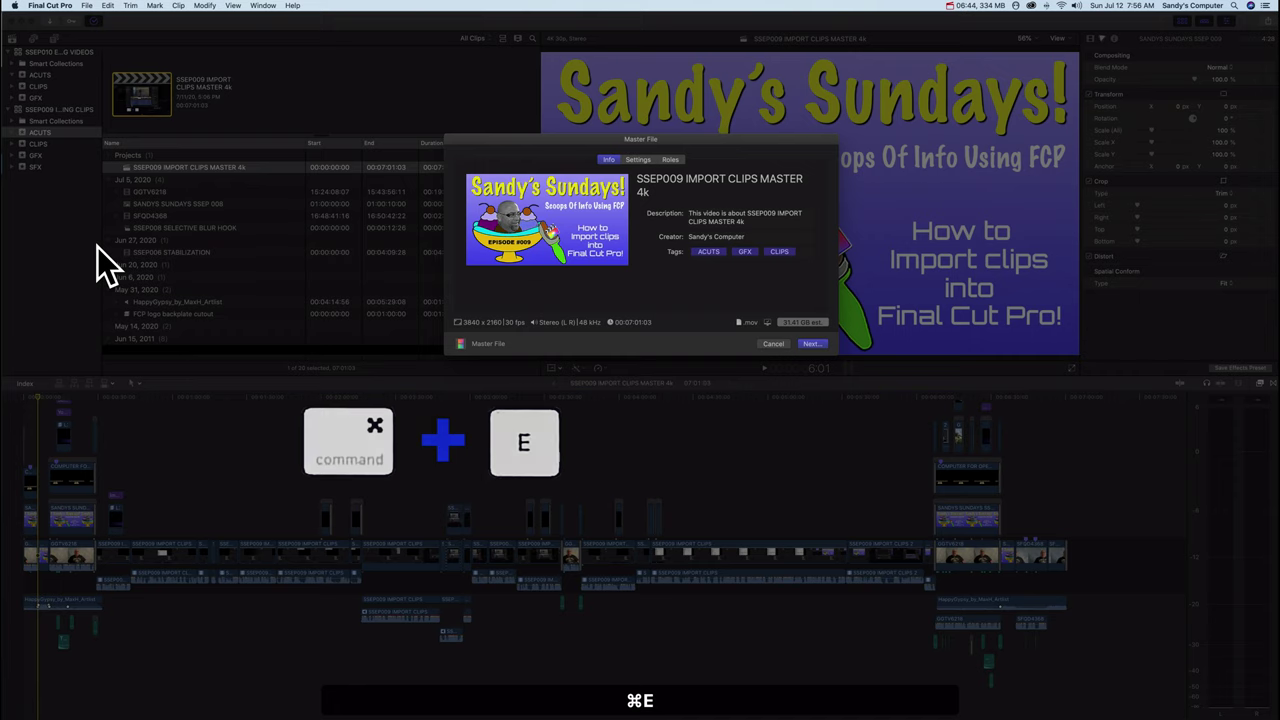
click(640, 159)
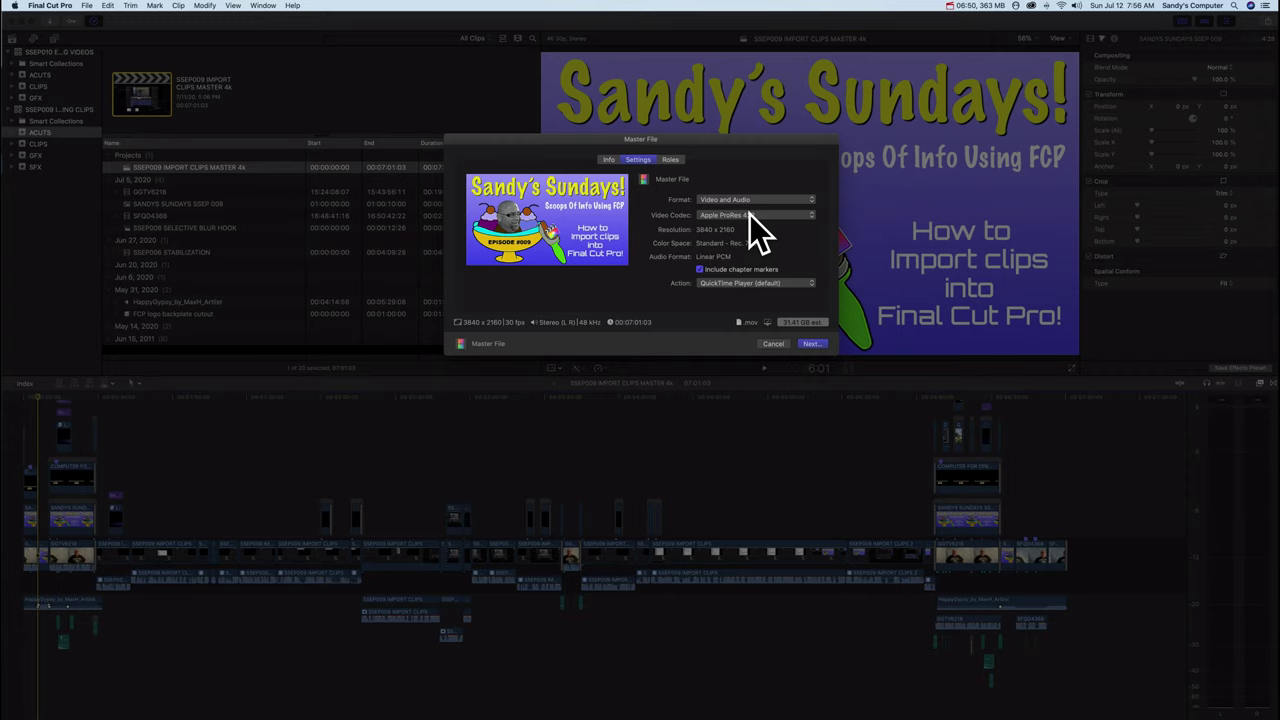
click(749, 214)
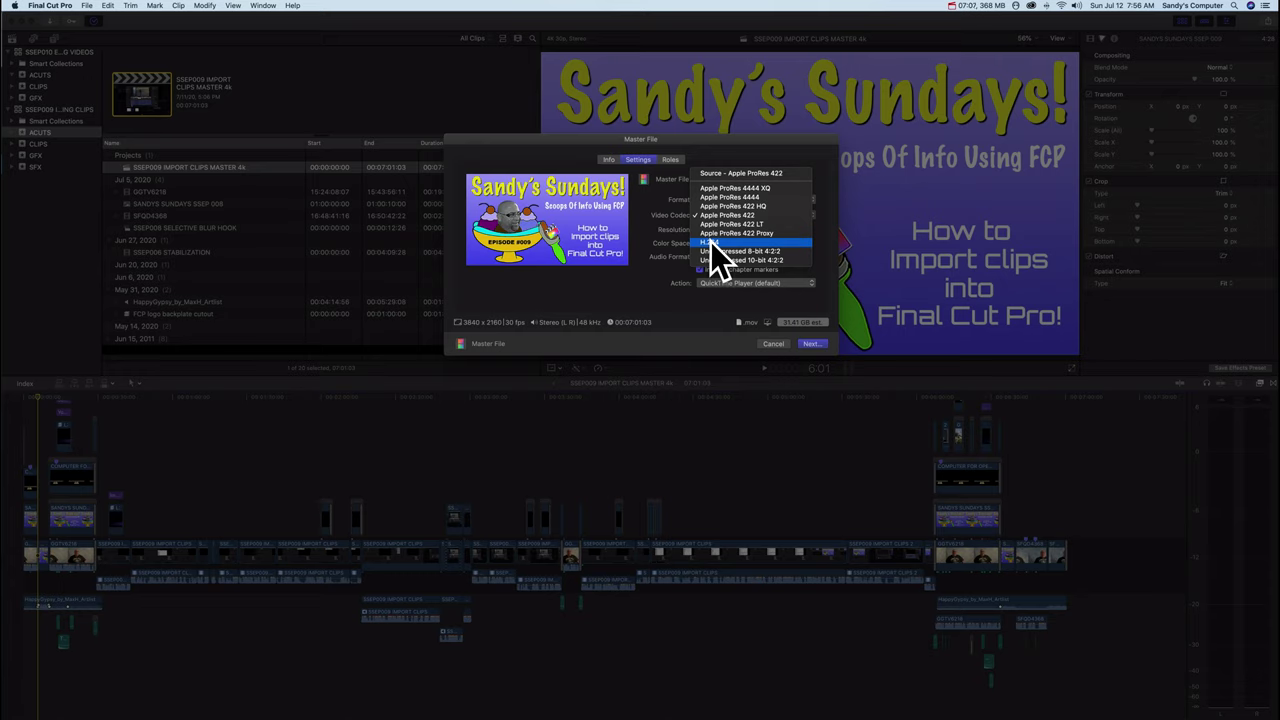
click(712, 243)
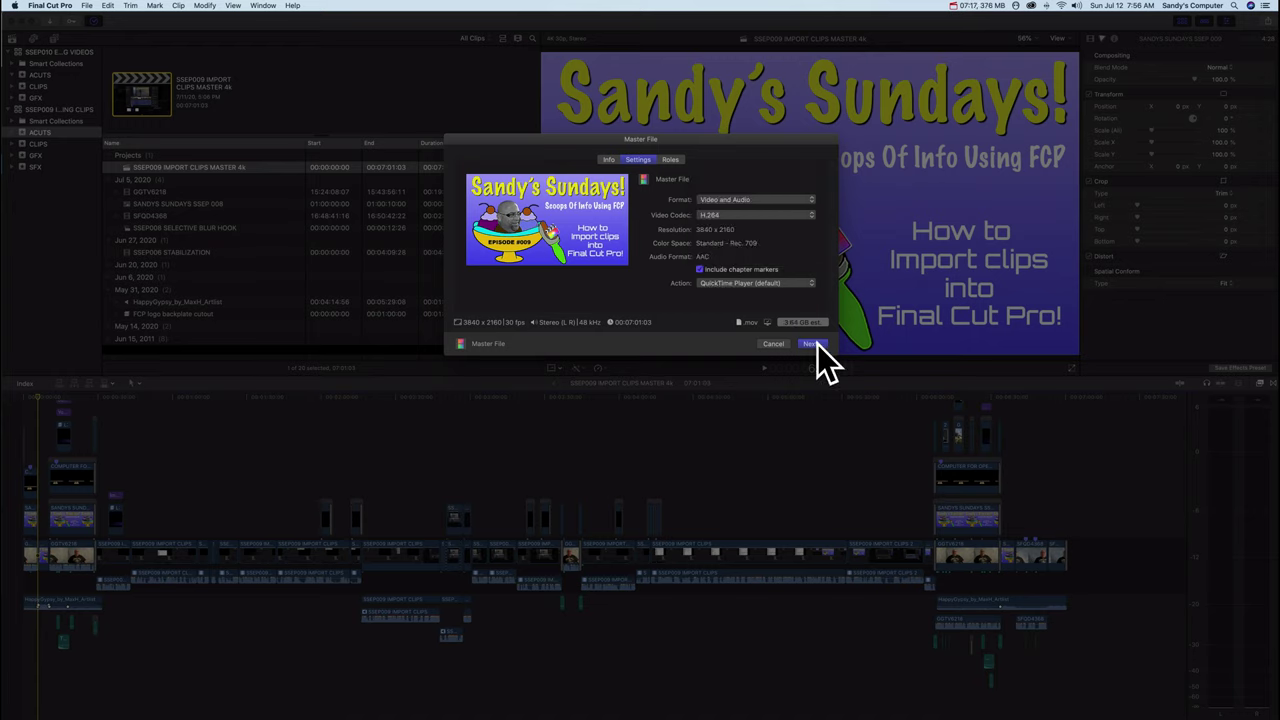
Step: Save the H.264 export in SSEP010 as 'SSEP009 IMPORT CLIPS MASTER 4ktube'
click(814, 344)
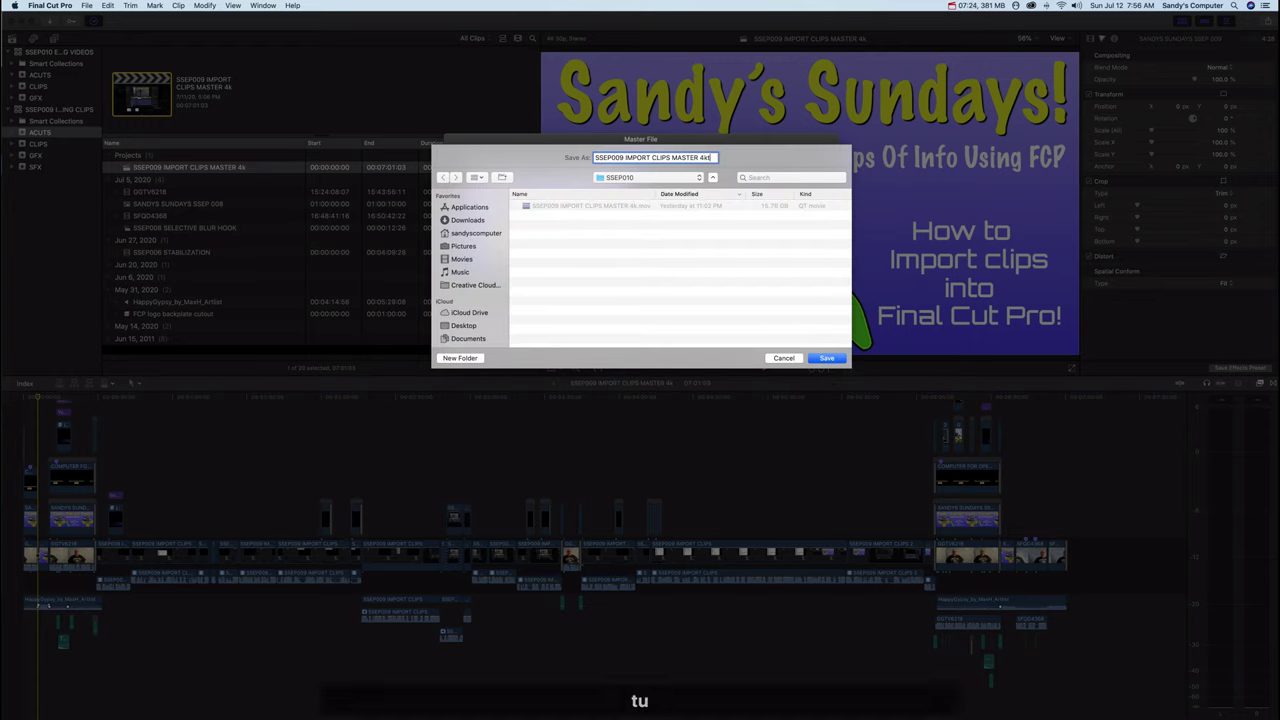
text(tube)
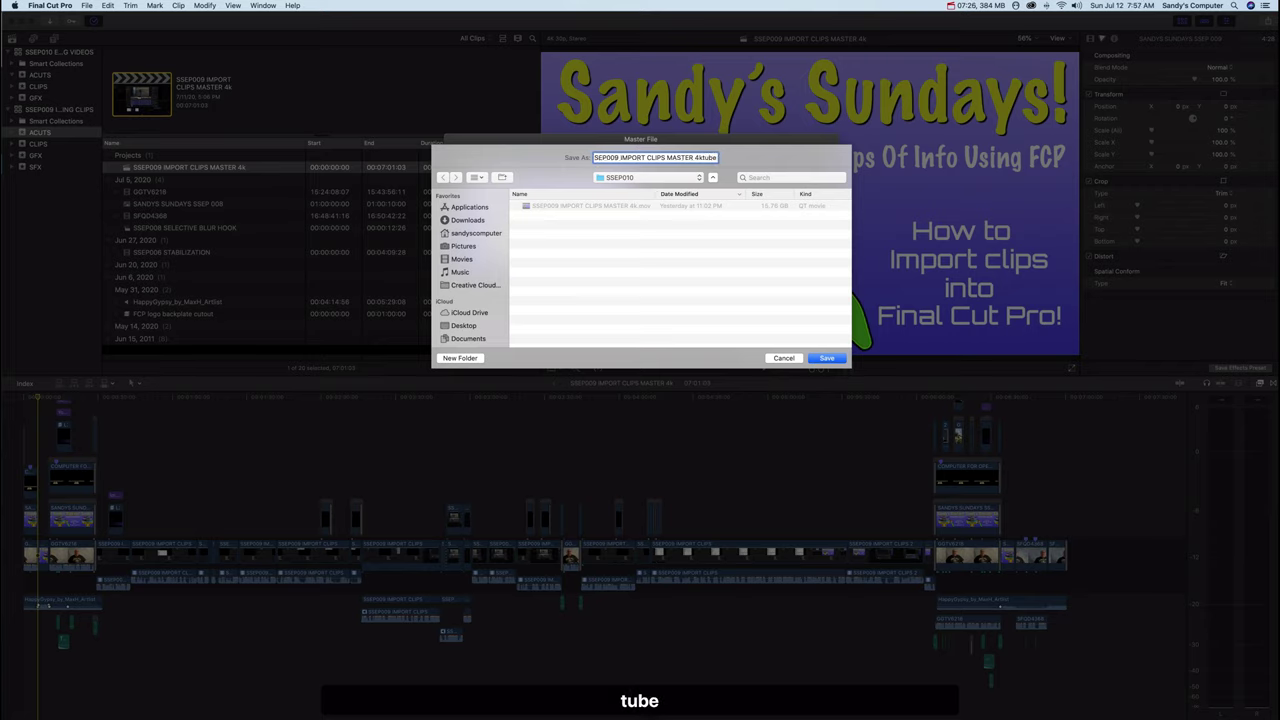
click(826, 359)
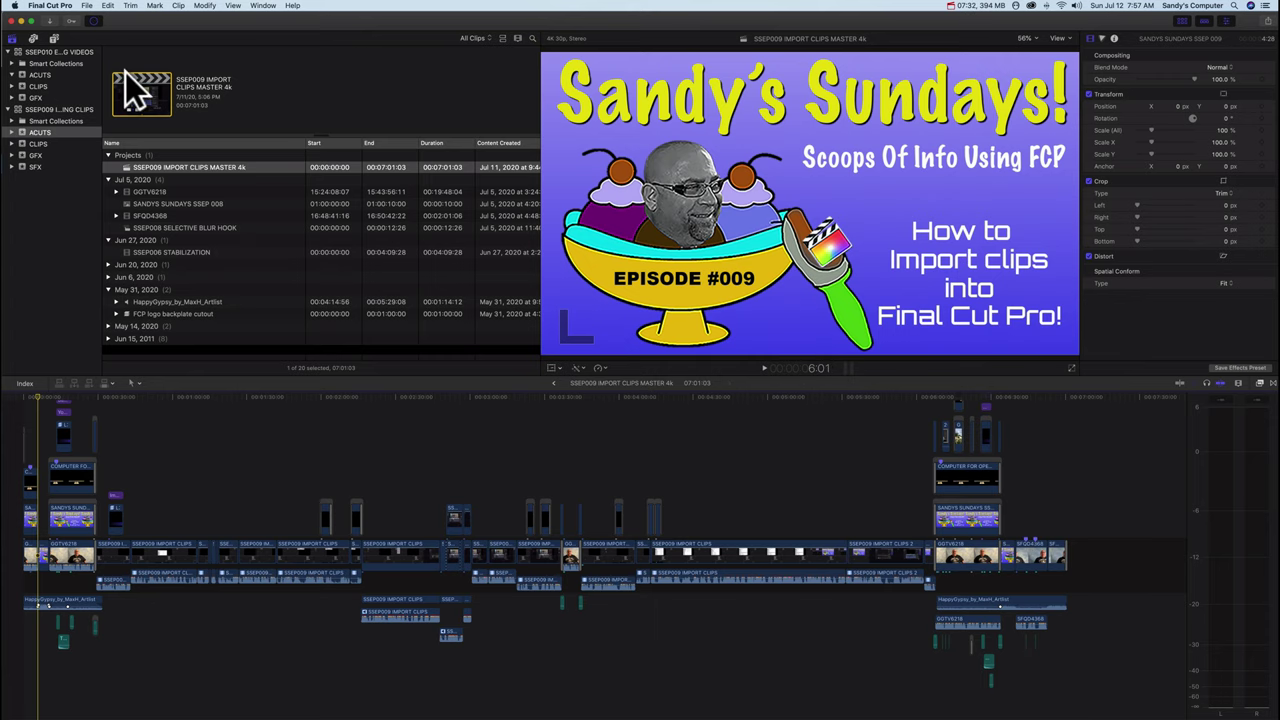
Step: Check export progress in Background Tasks, then view the File > Share and toolbar Share destinations
click(95, 20)
click(87, 5)
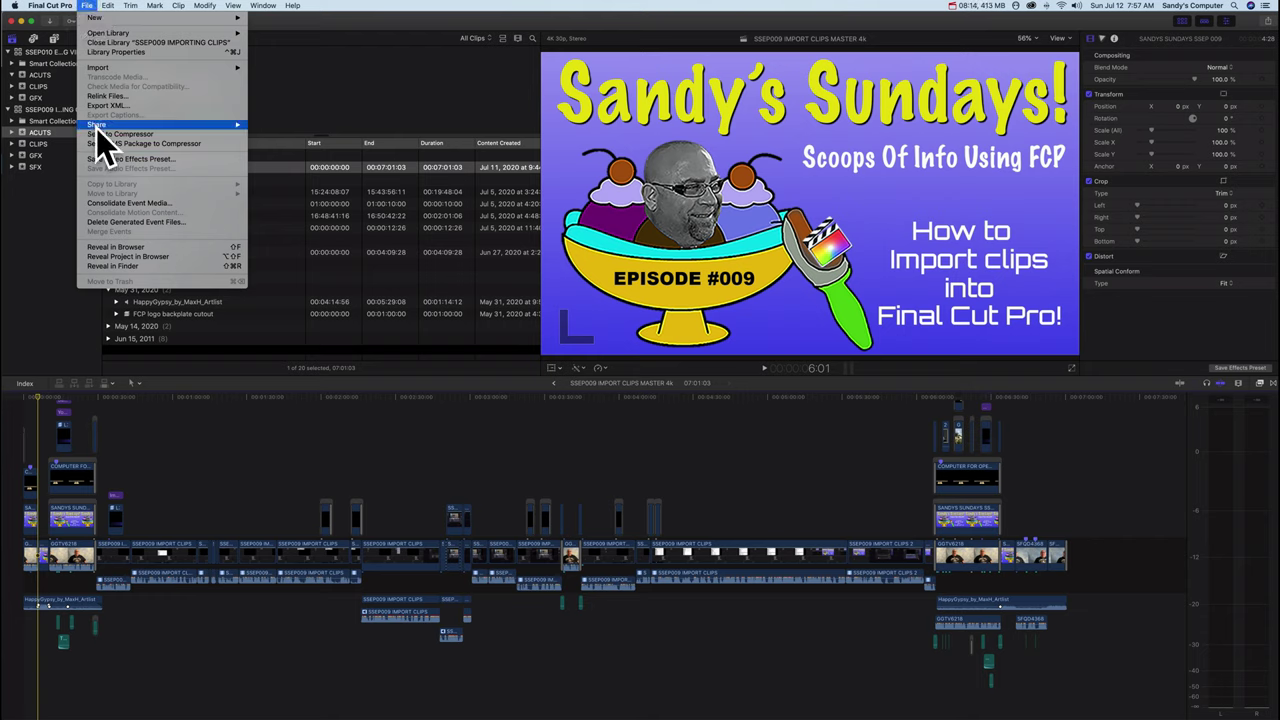
mouse_move(96, 128)
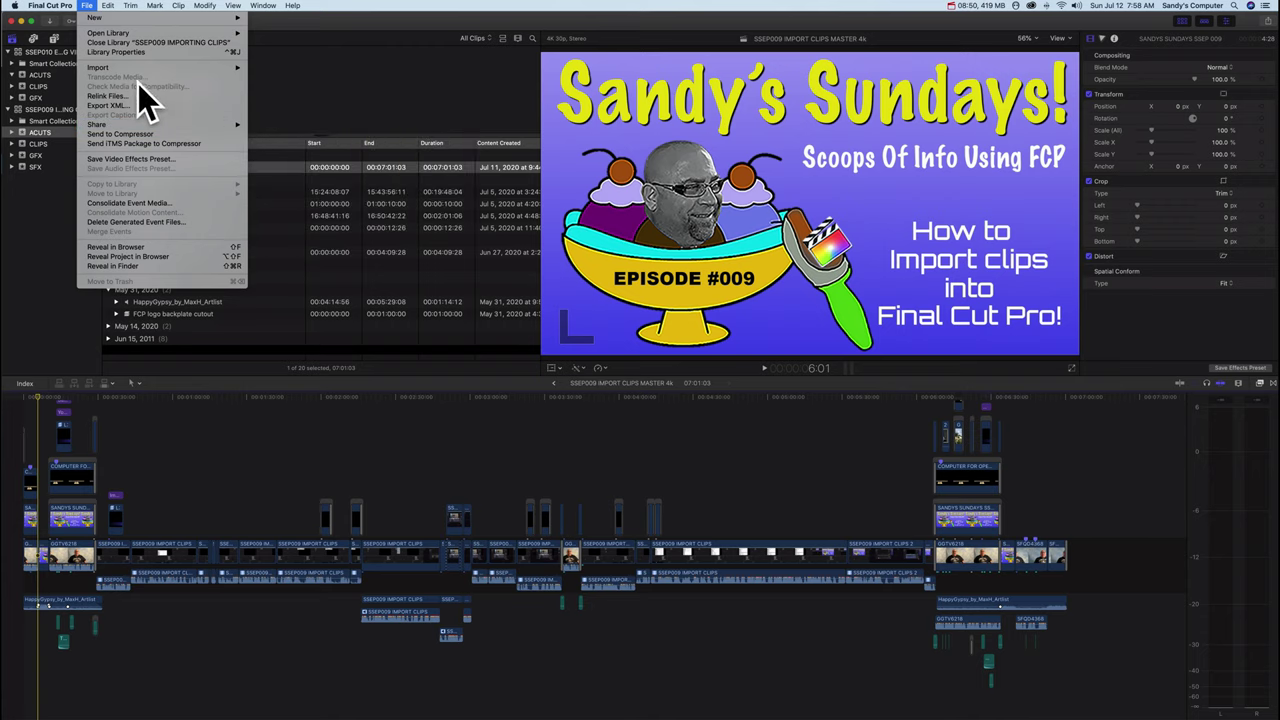
click(1266, 21)
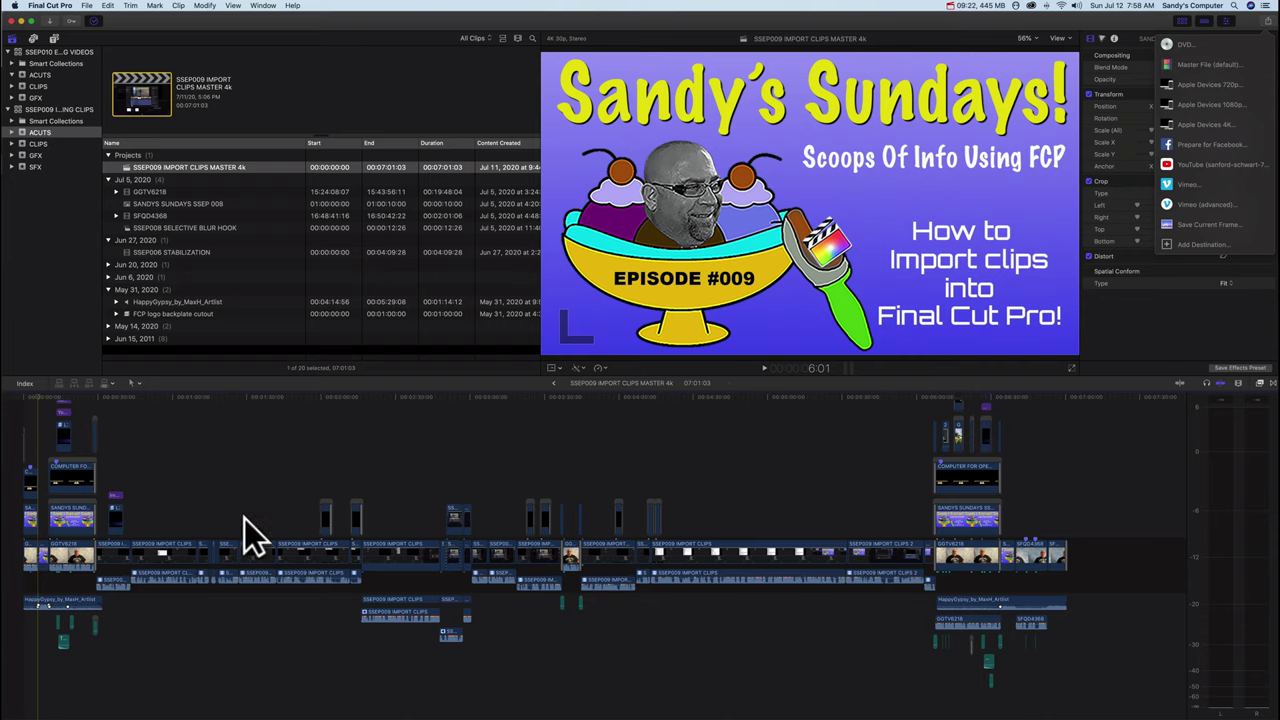
Step: Mark an 8-second range over the GGTV6218 clip and open a Master File export of it
drag(122, 396, 110, 400)
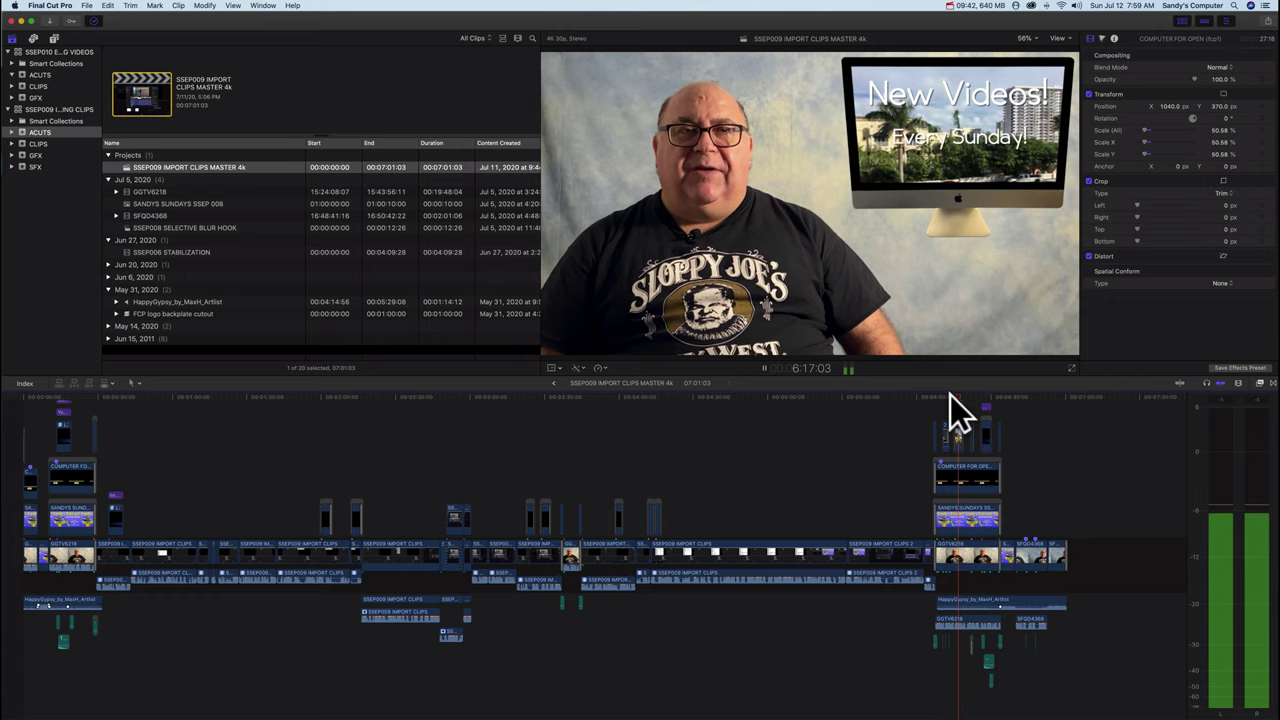
key(space)
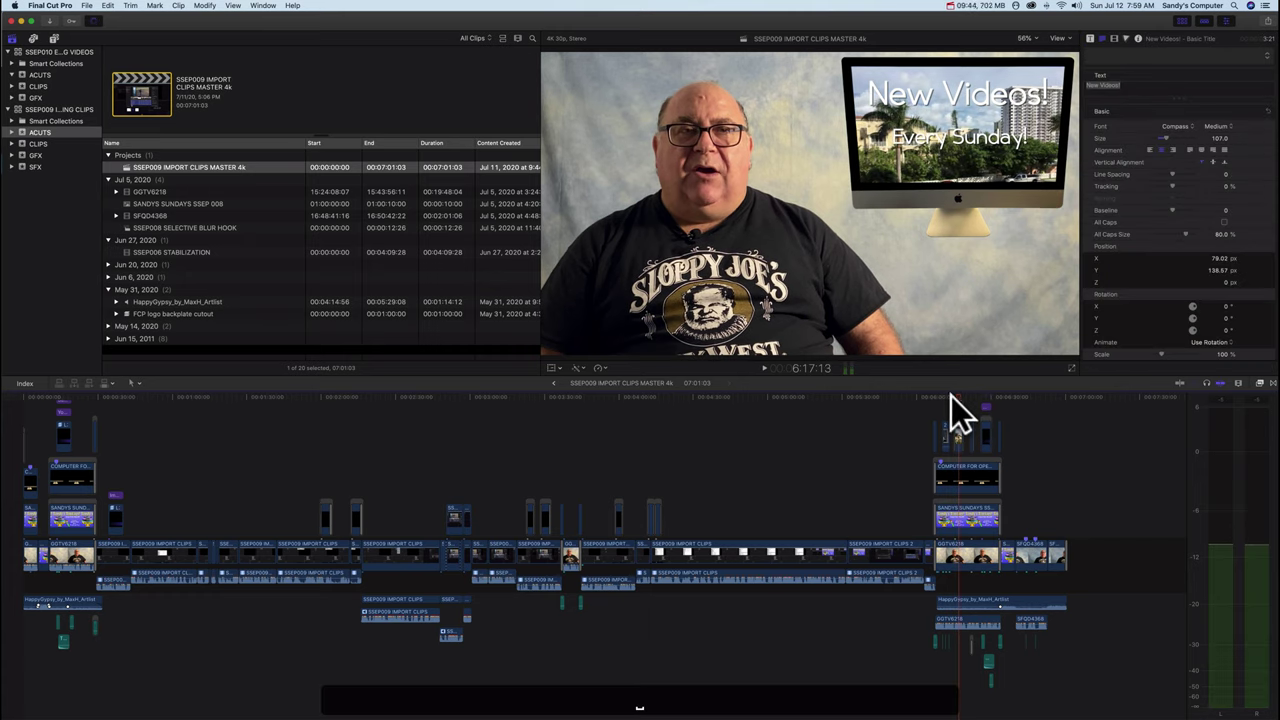
key(r)
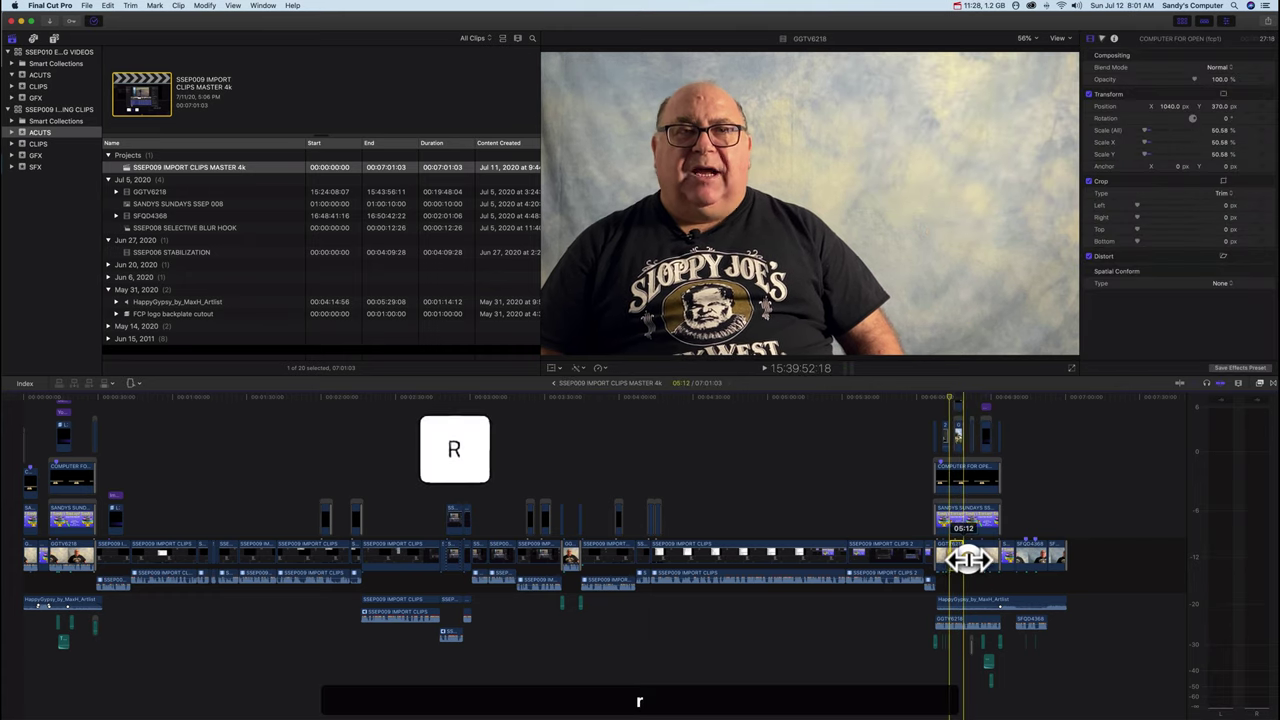
drag(967, 559, 966, 563)
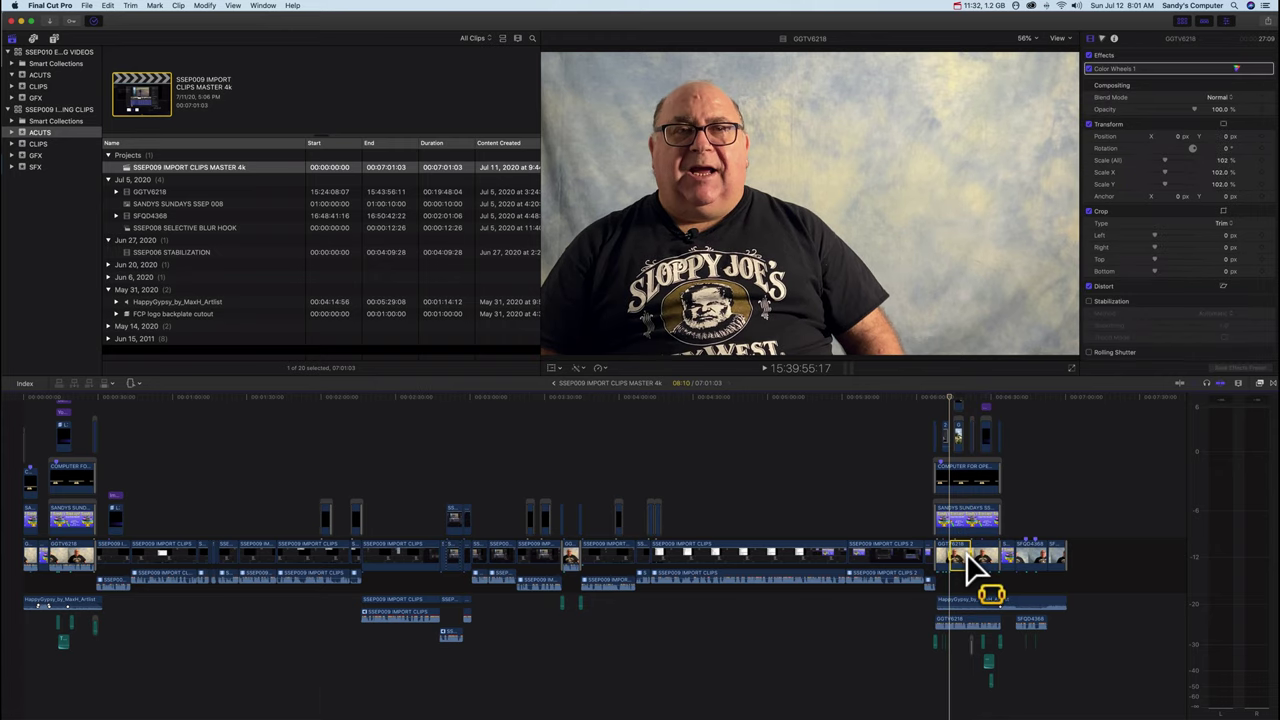
key(super+e)
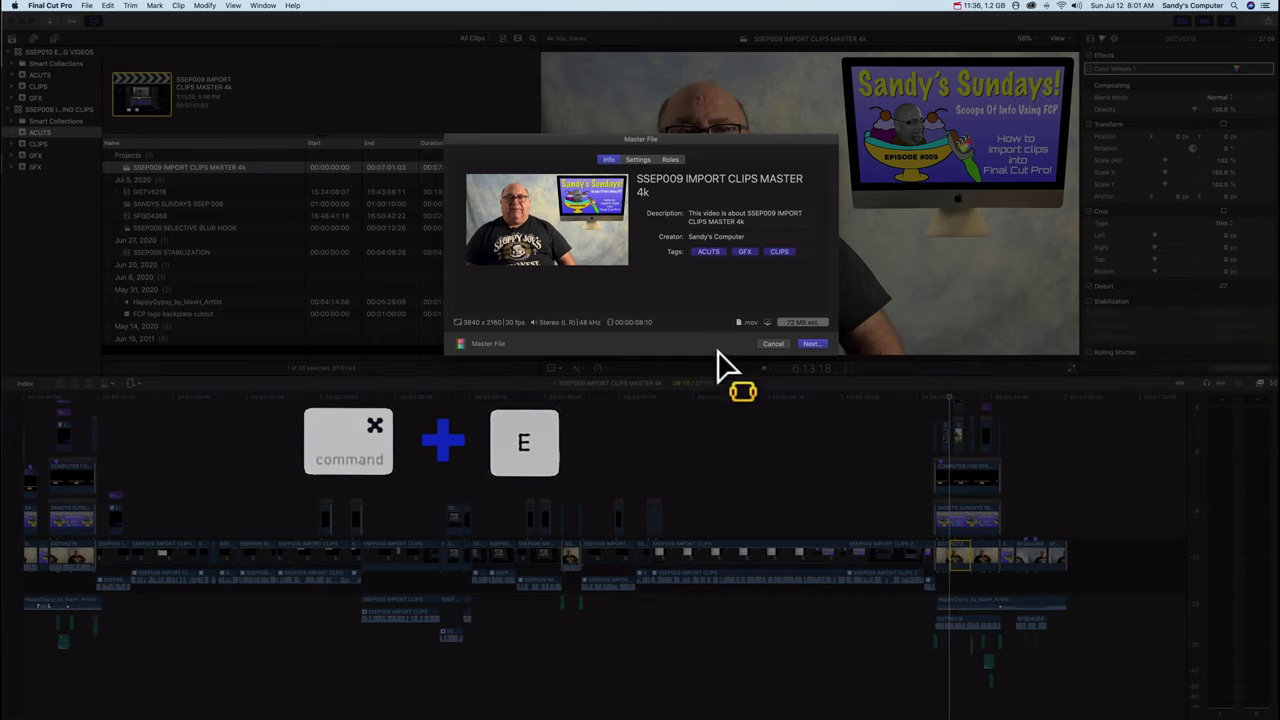
Step: Set the range export's video codec to Apple ProRes 422 and continue to the save dialog
click(639, 159)
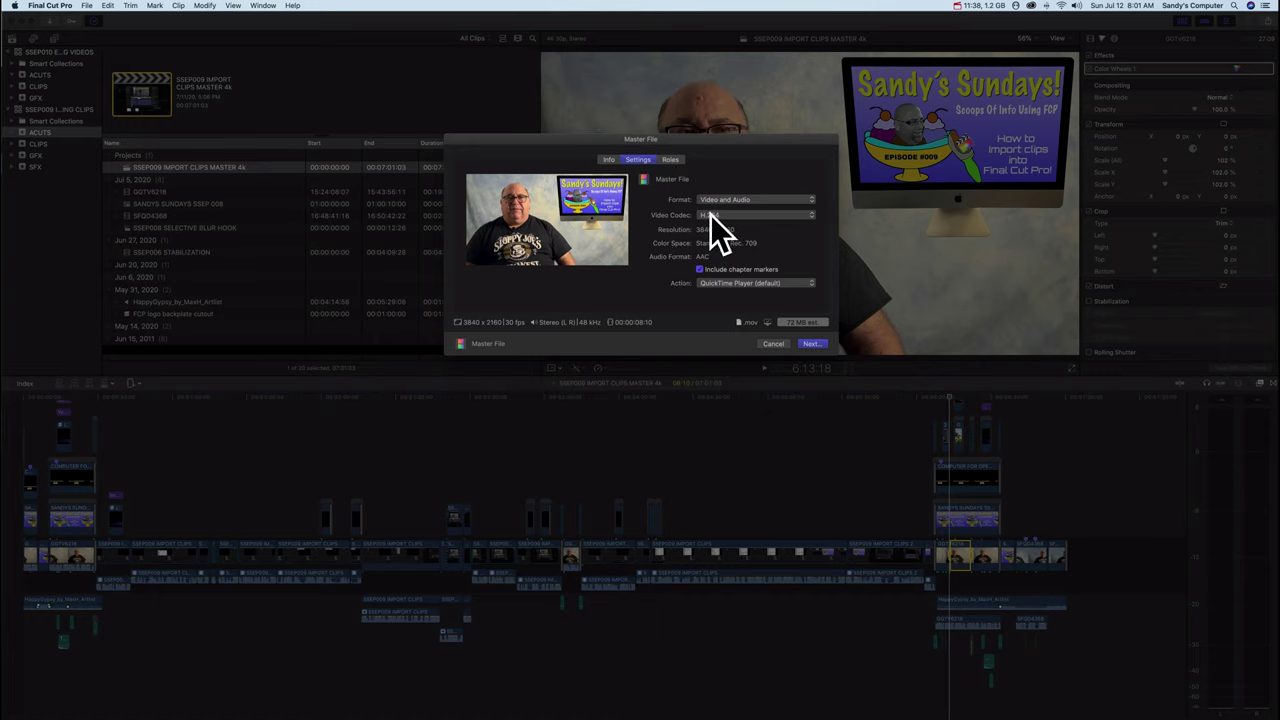
click(710, 215)
click(716, 187)
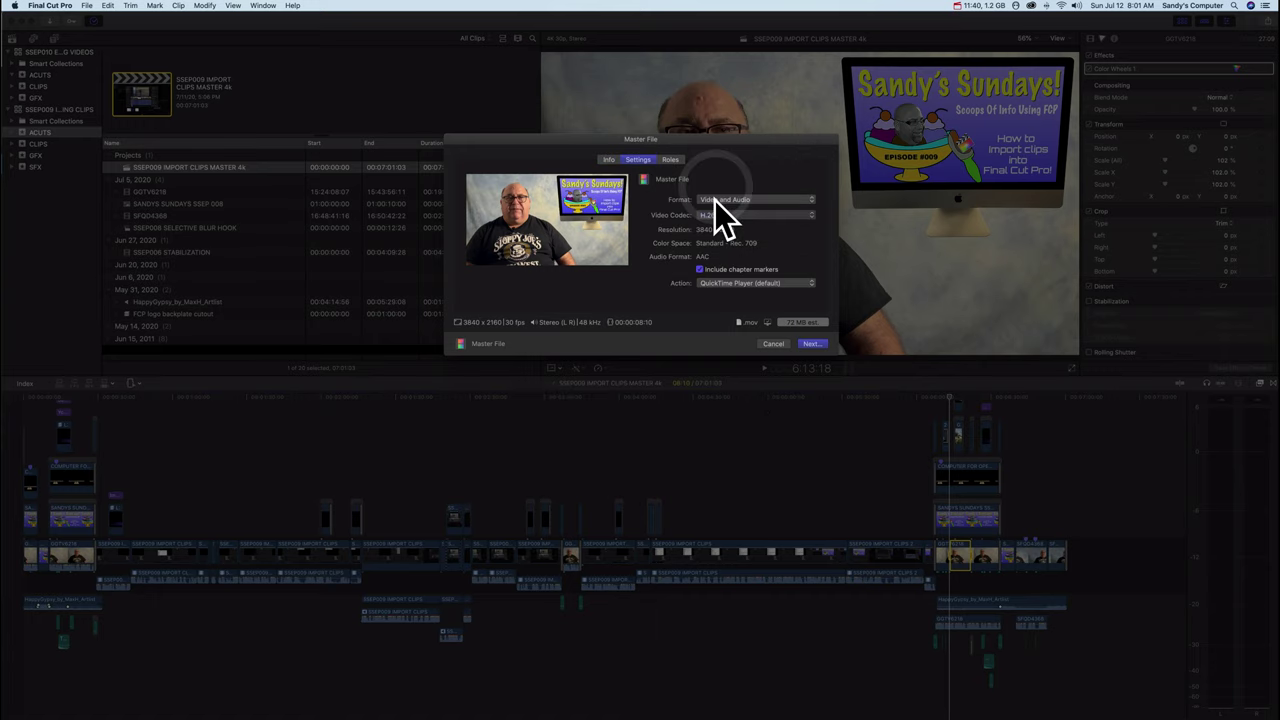
click(809, 345)
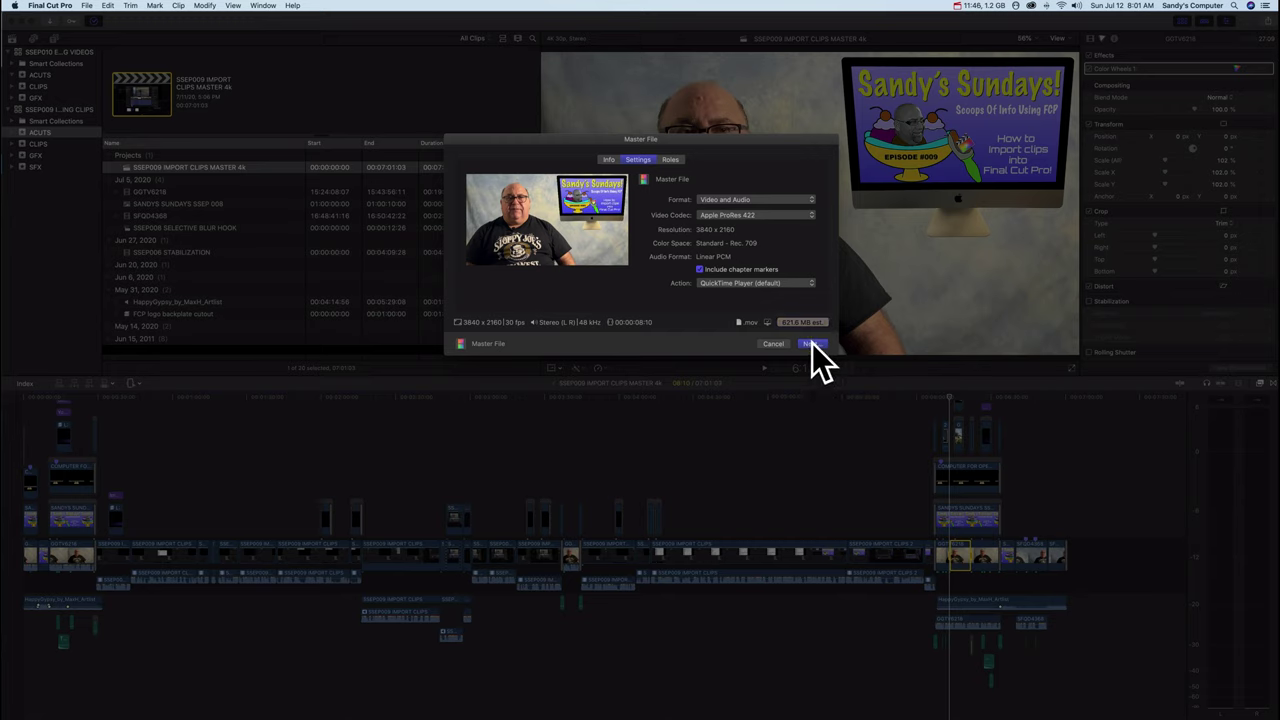
click(812, 343)
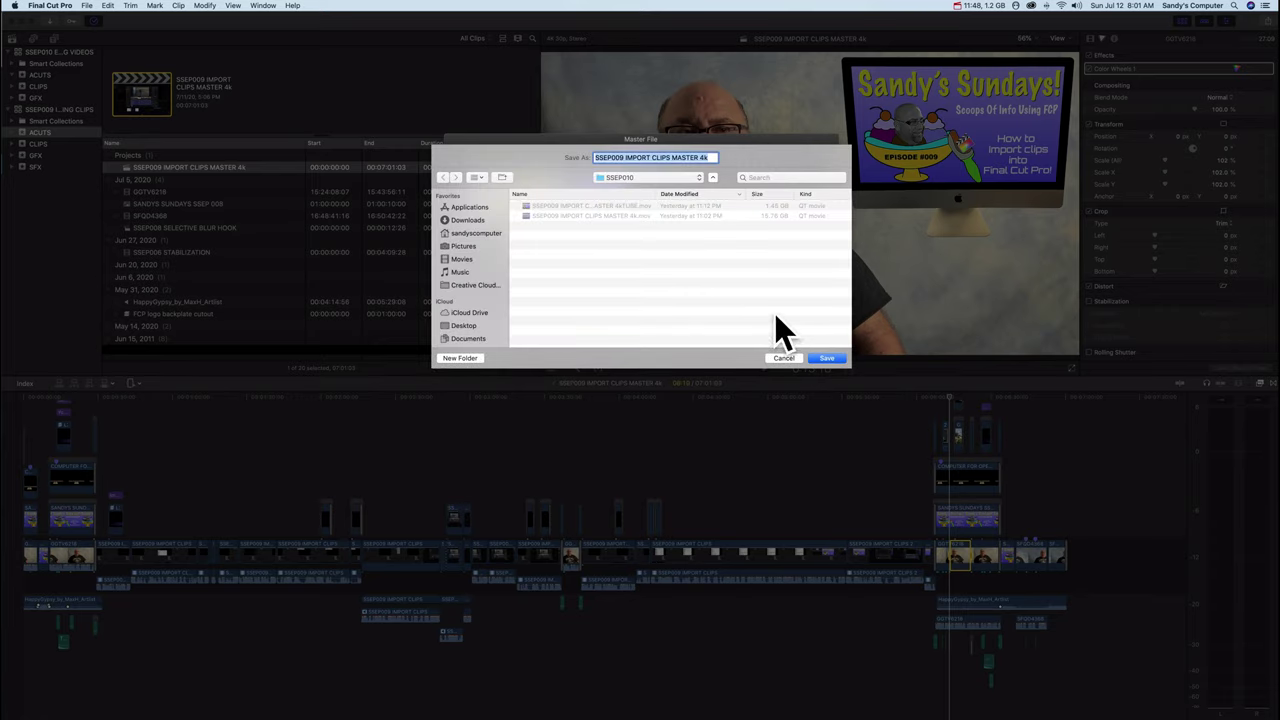
Step: Save the range export as 'test' and watch its progress in Background Tasks
text(test)
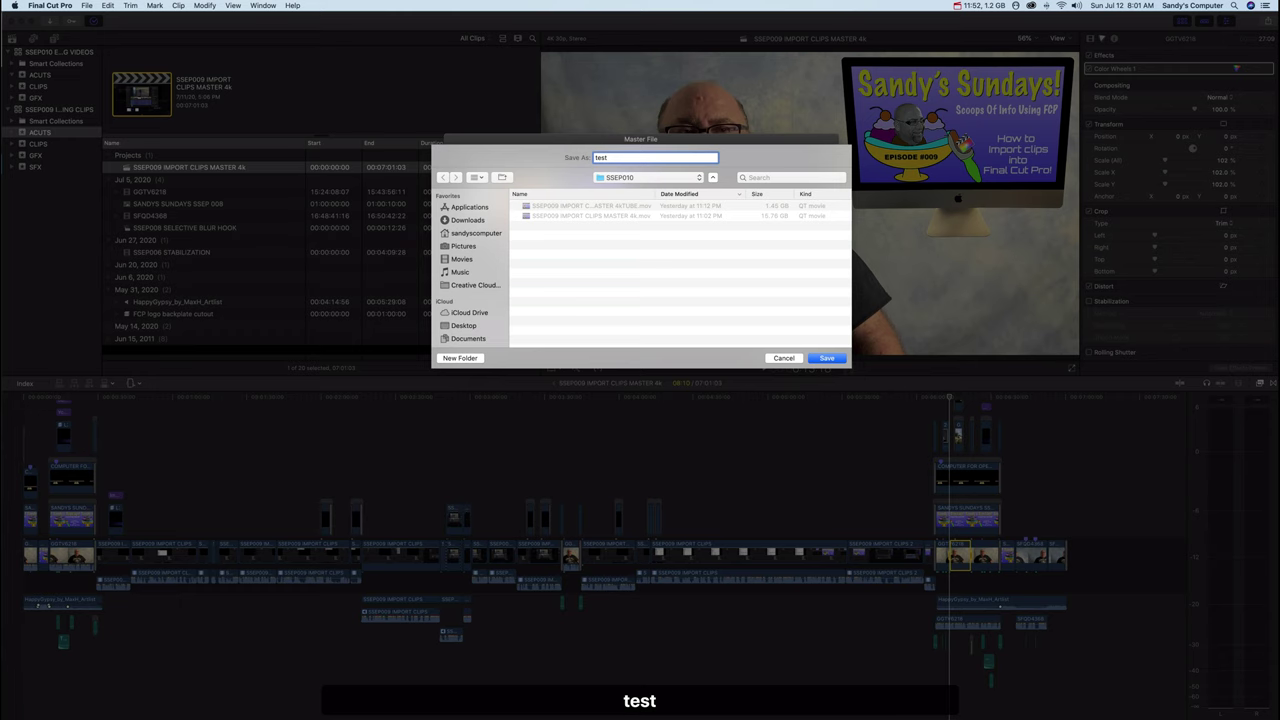
key(Return)
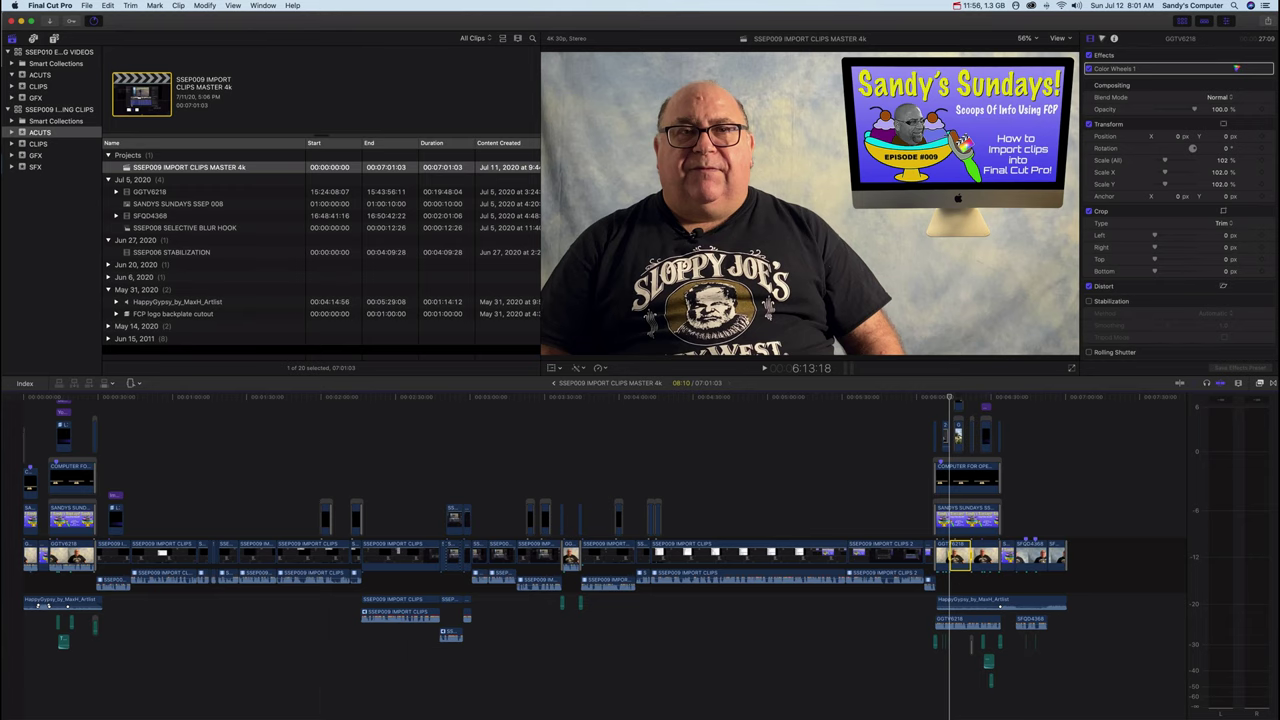
click(95, 21)
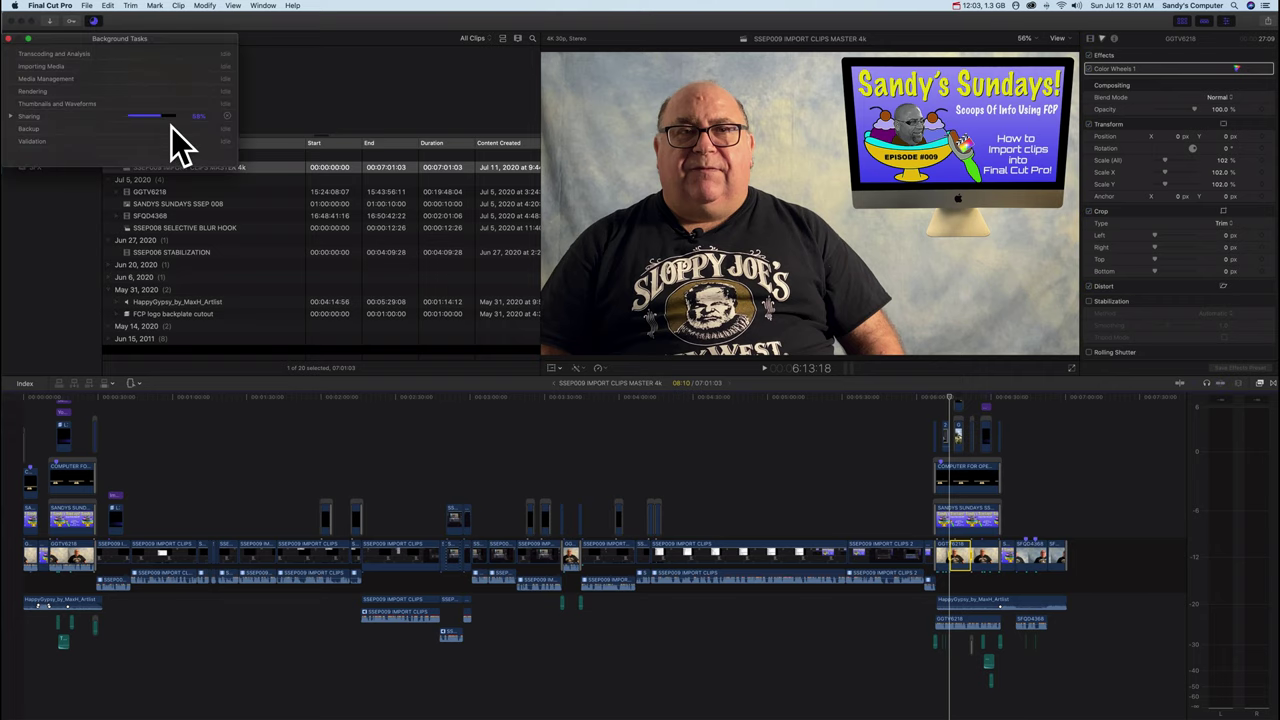